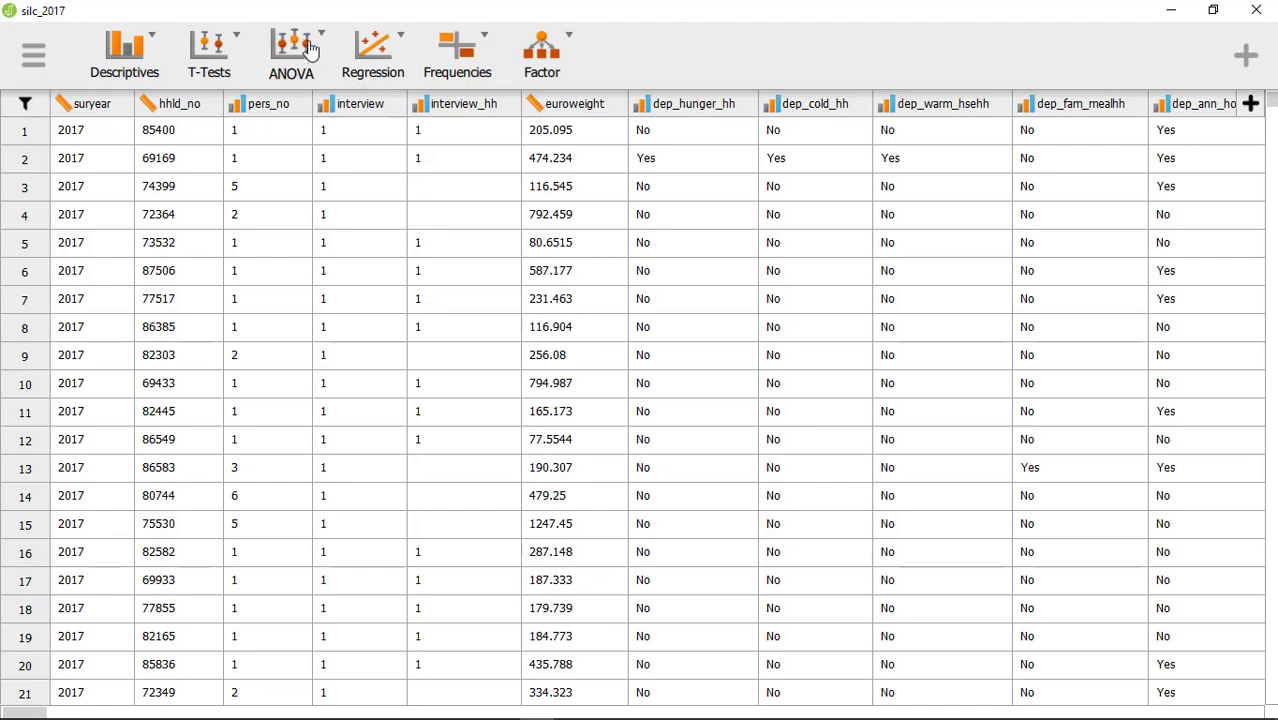
# - Set up a classical ANOVA with nat_dispinc as the dependent variable and tenst2 as the fixed factor
pyautogui.click(321, 42)
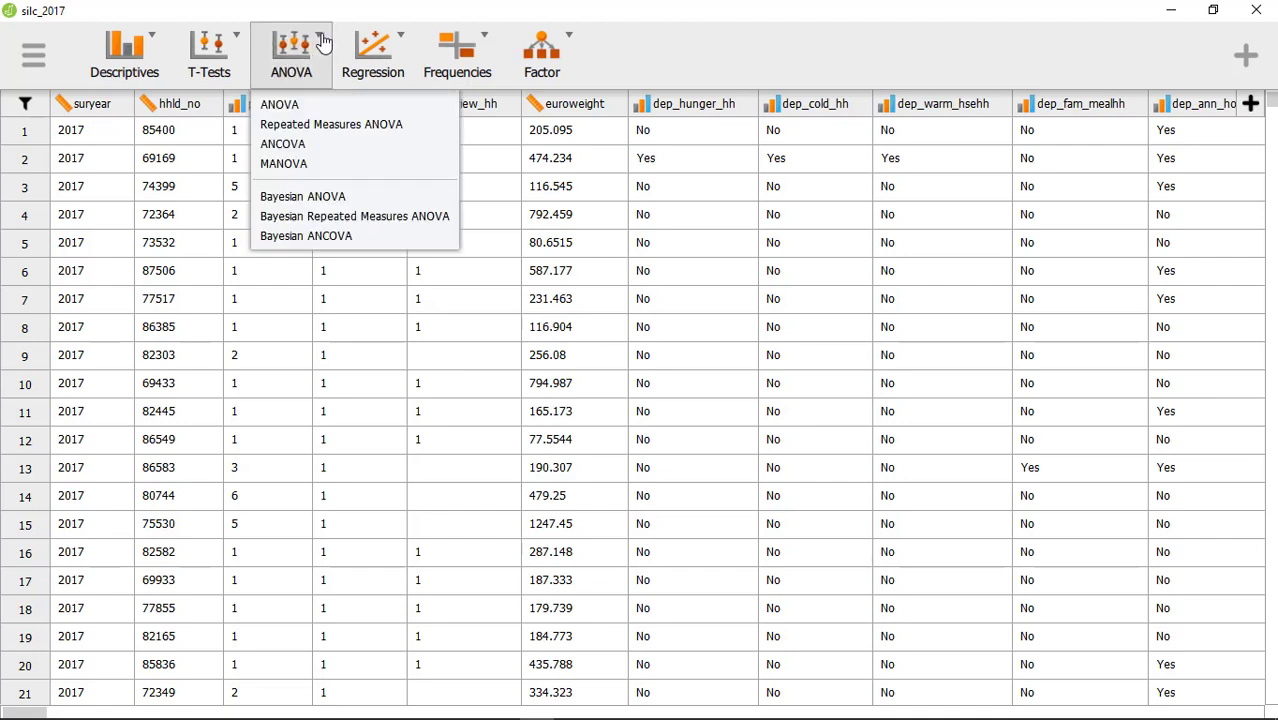
pyautogui.click(338, 111)
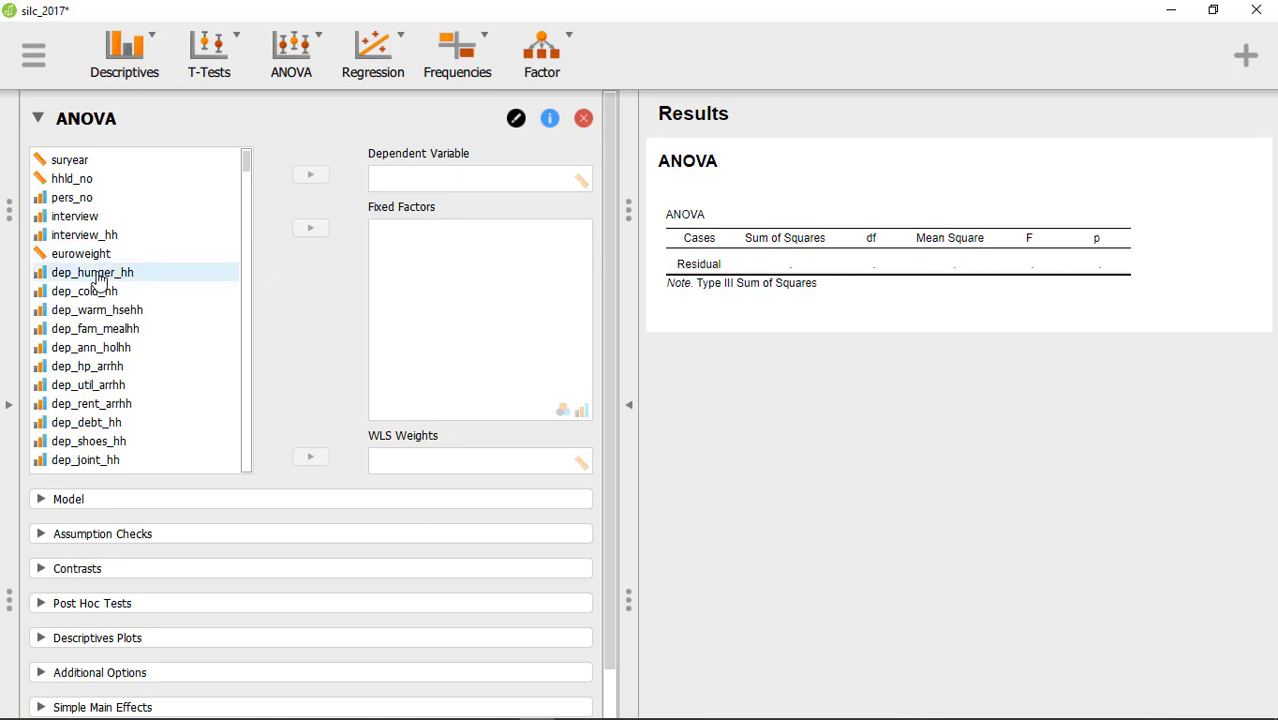
pyautogui.scroll(-2, 98, 300)
pyautogui.scroll(-12, 98, 308)
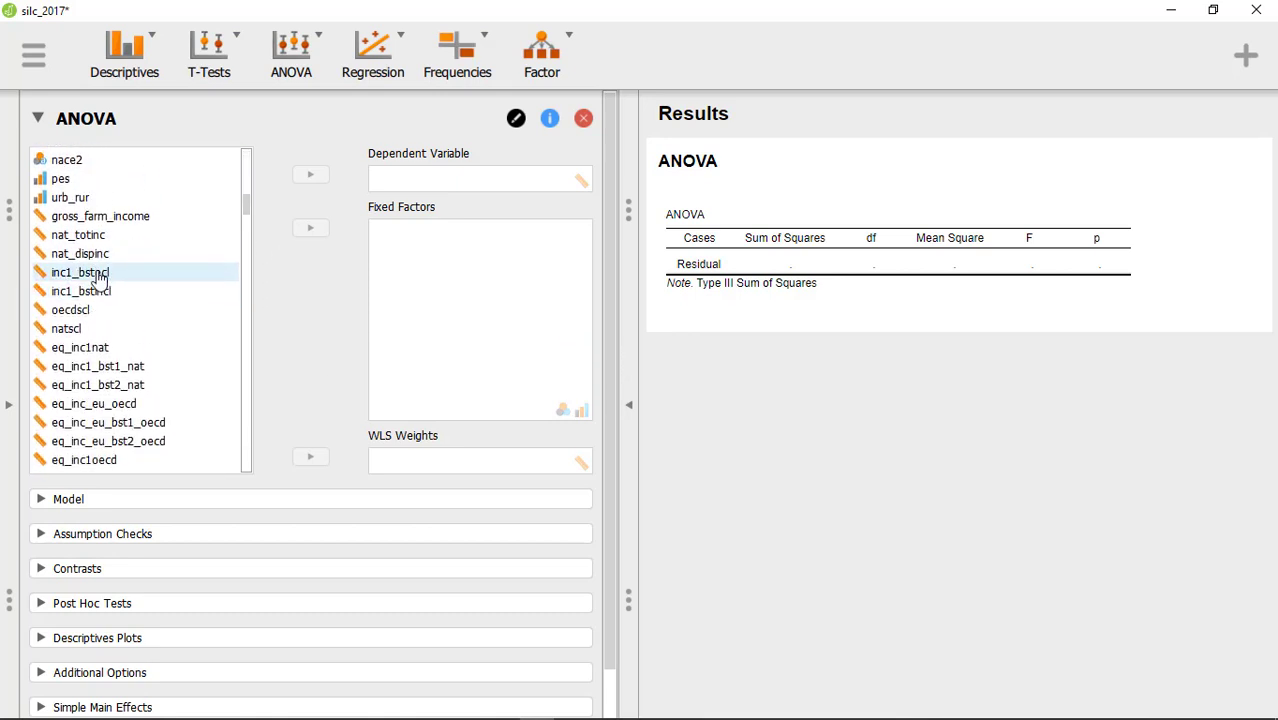
pyautogui.click(90, 254)
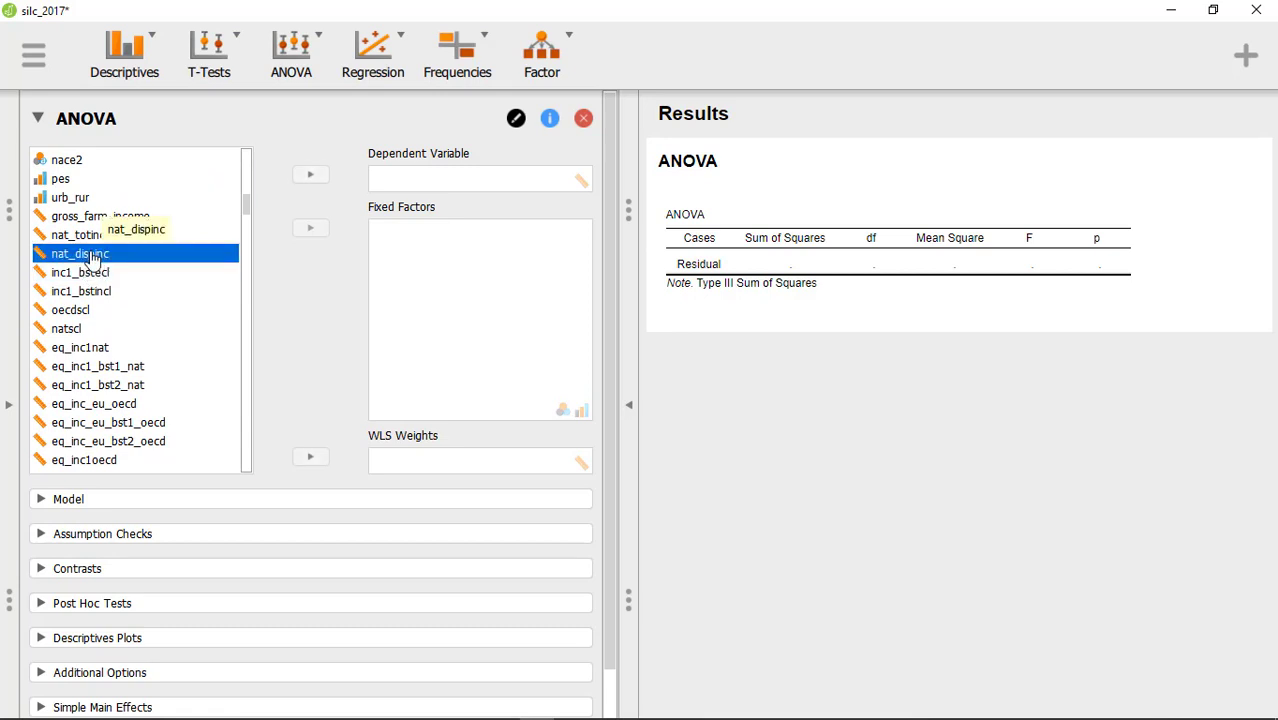
pyautogui.click(312, 178)
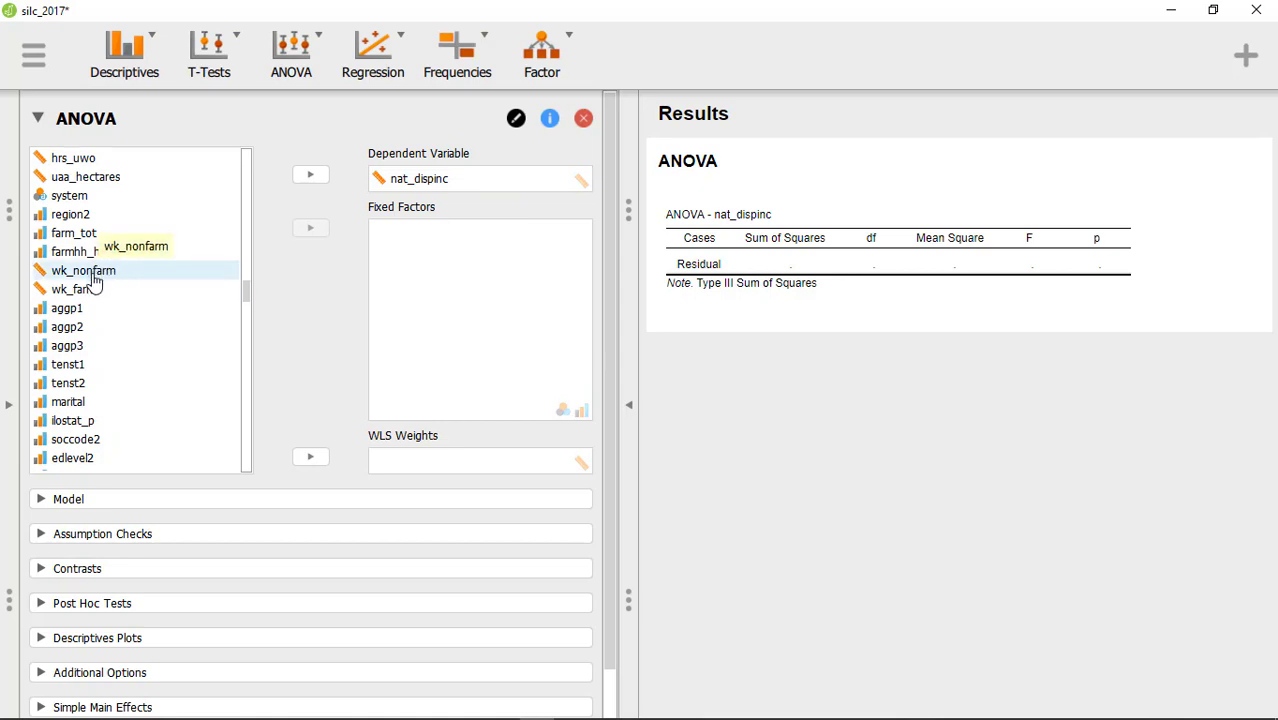
pyautogui.click(80, 389)
pyautogui.click(307, 233)
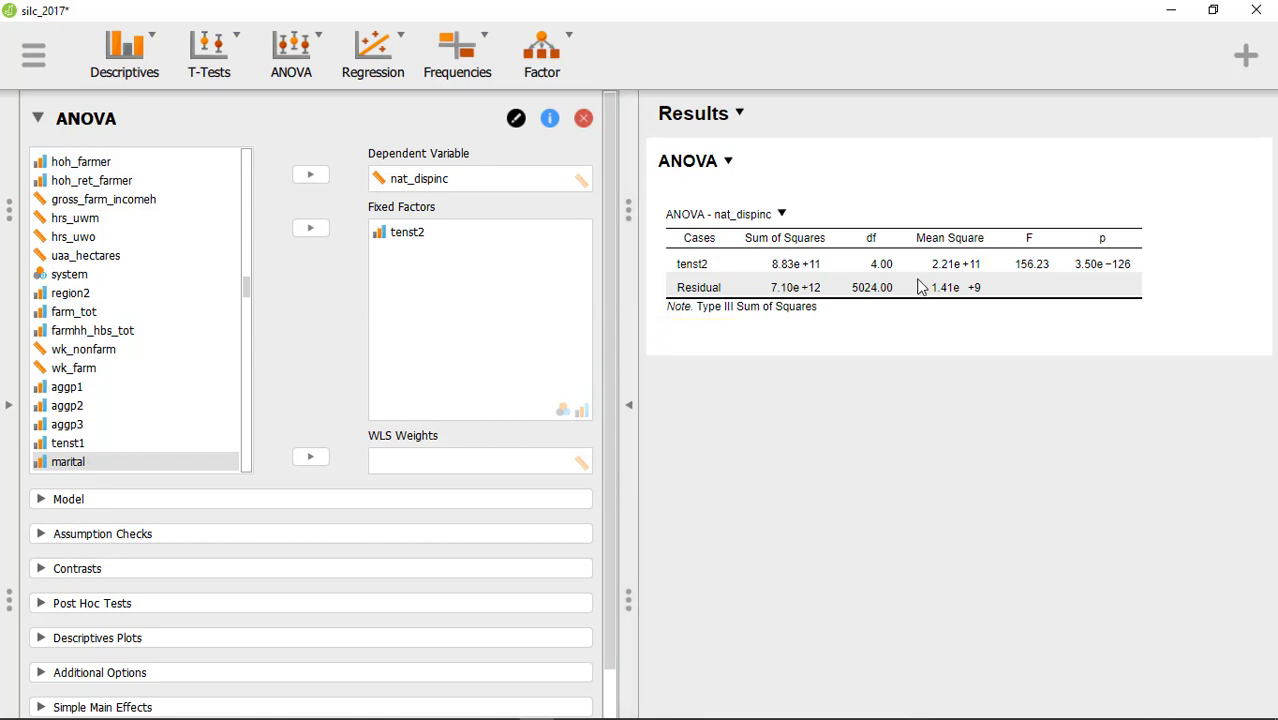
# - Add post hoc tests for tenst2 to the ANOVA, enabling the Dunnett type alongside the standard Tukey comparisons
pyautogui.scroll(-2, 294, 309)
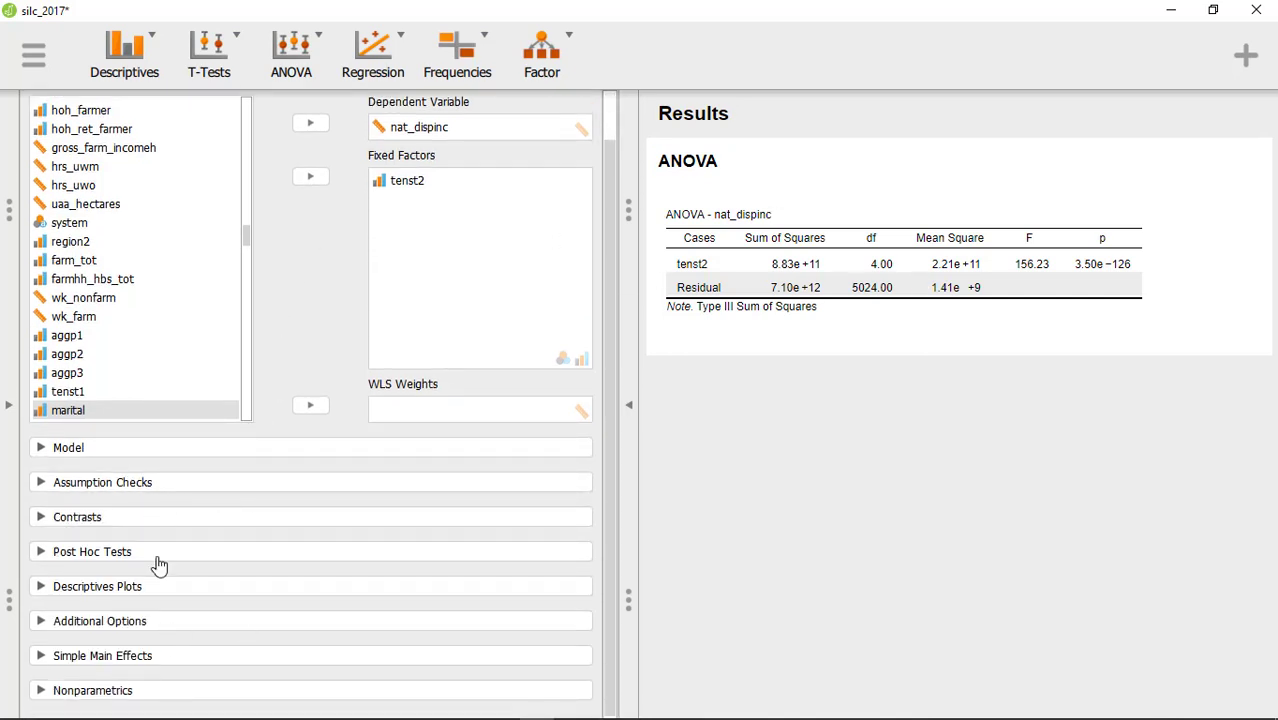
pyautogui.click(42, 448)
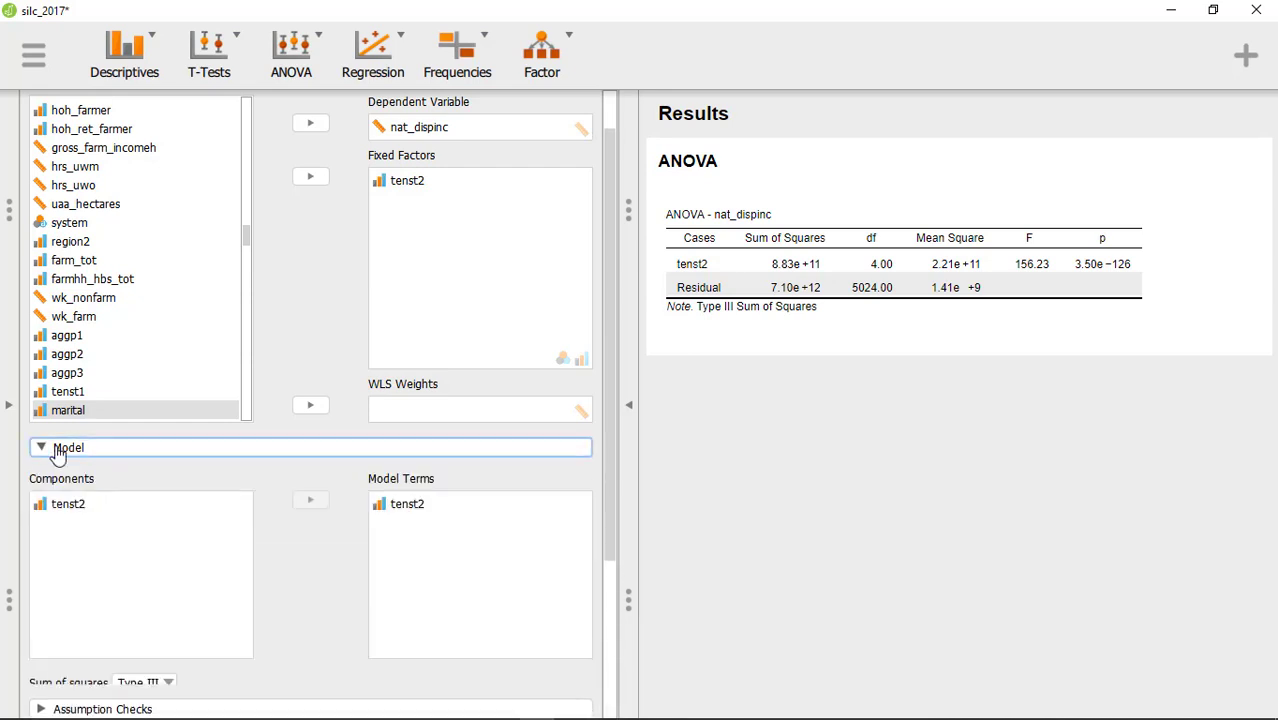
pyautogui.scroll(-5, 314, 316)
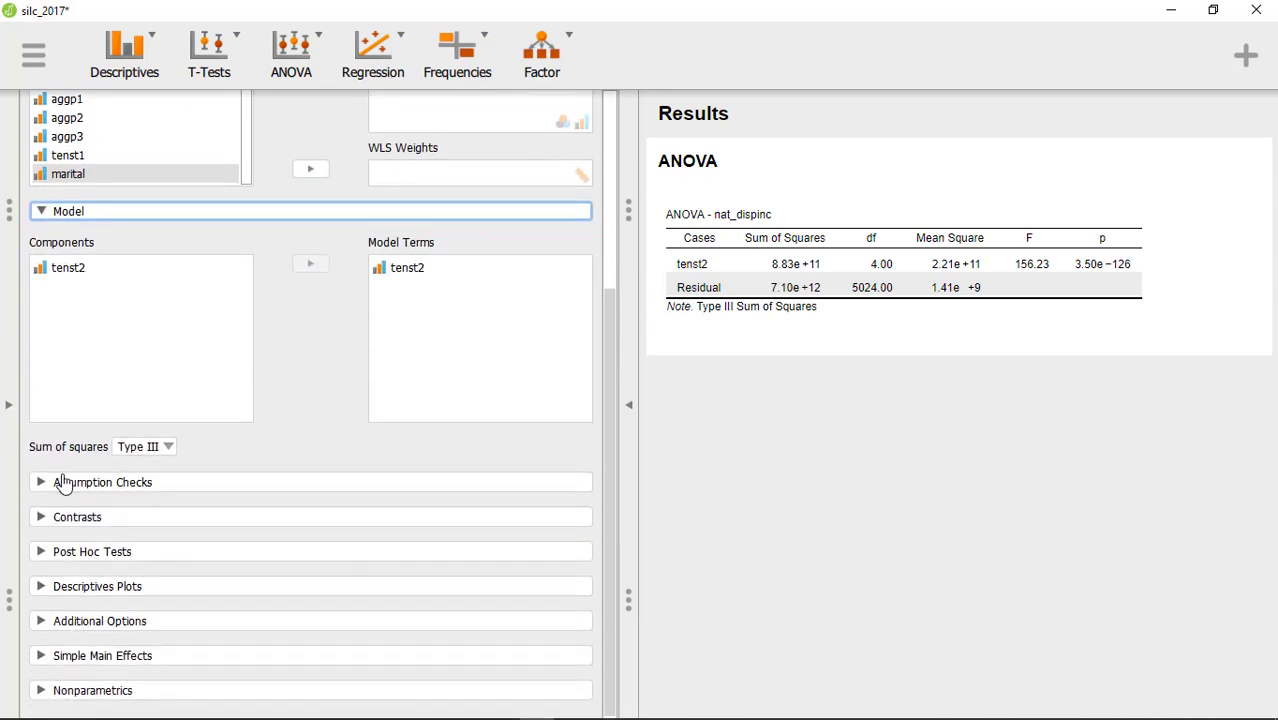
pyautogui.click(43, 518)
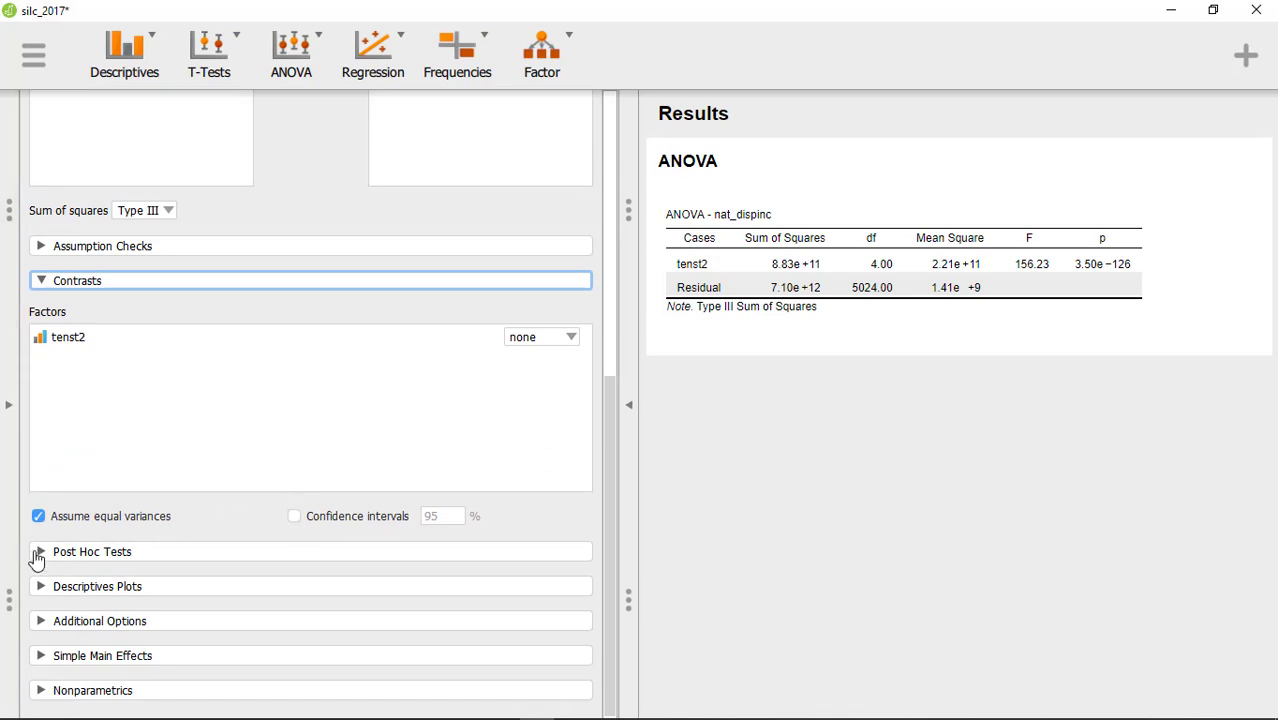
pyautogui.click(42, 553)
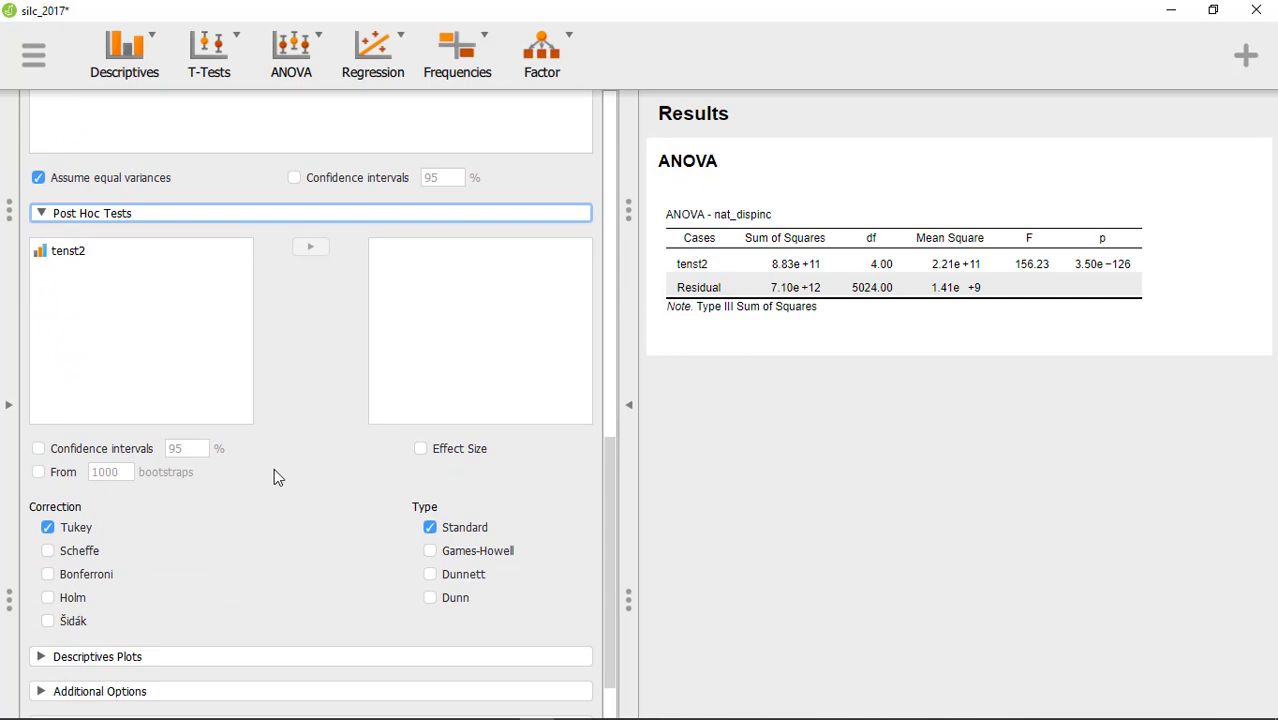
pyautogui.click(430, 573)
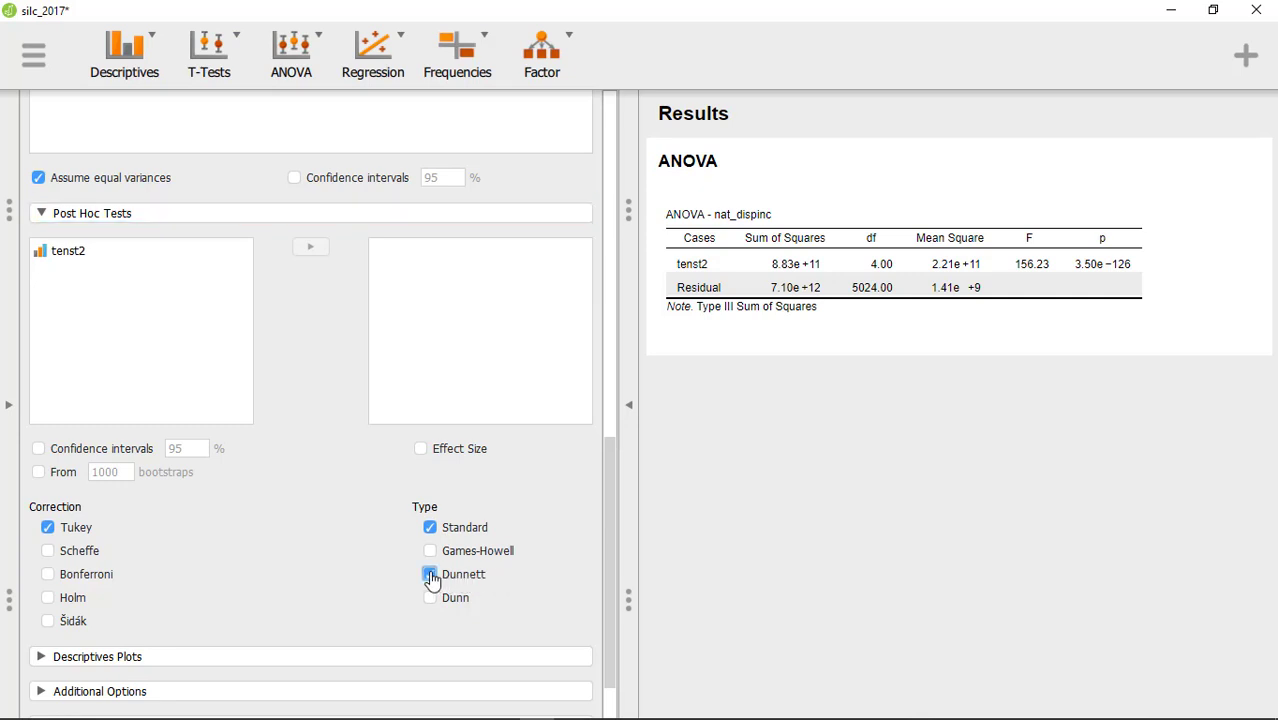
pyautogui.click(78, 256)
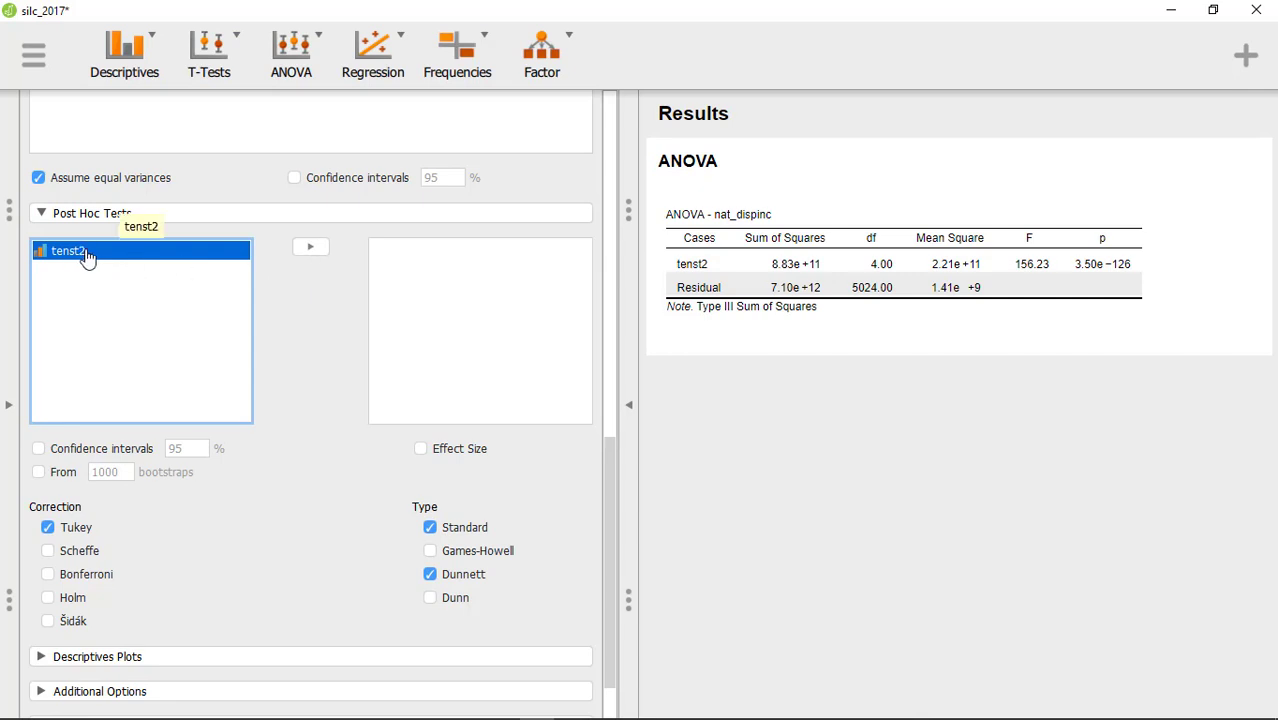
pyautogui.click(312, 248)
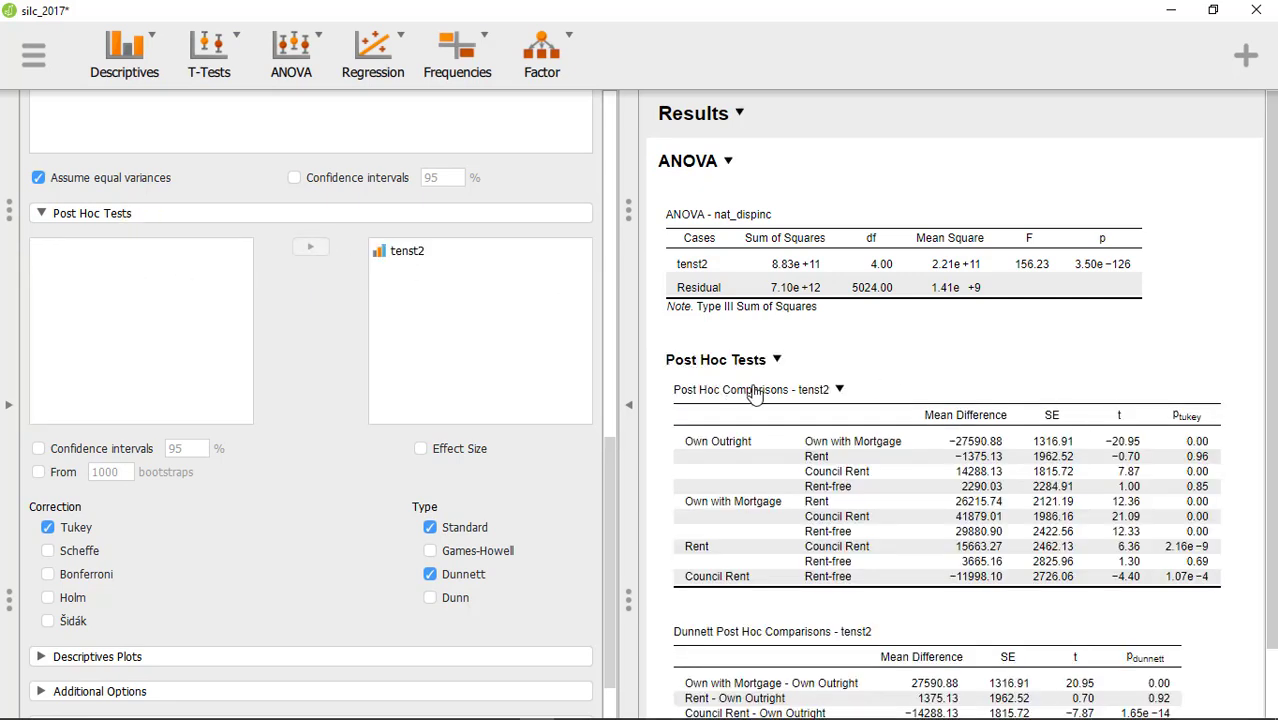
pyautogui.scroll(-1, 787, 395)
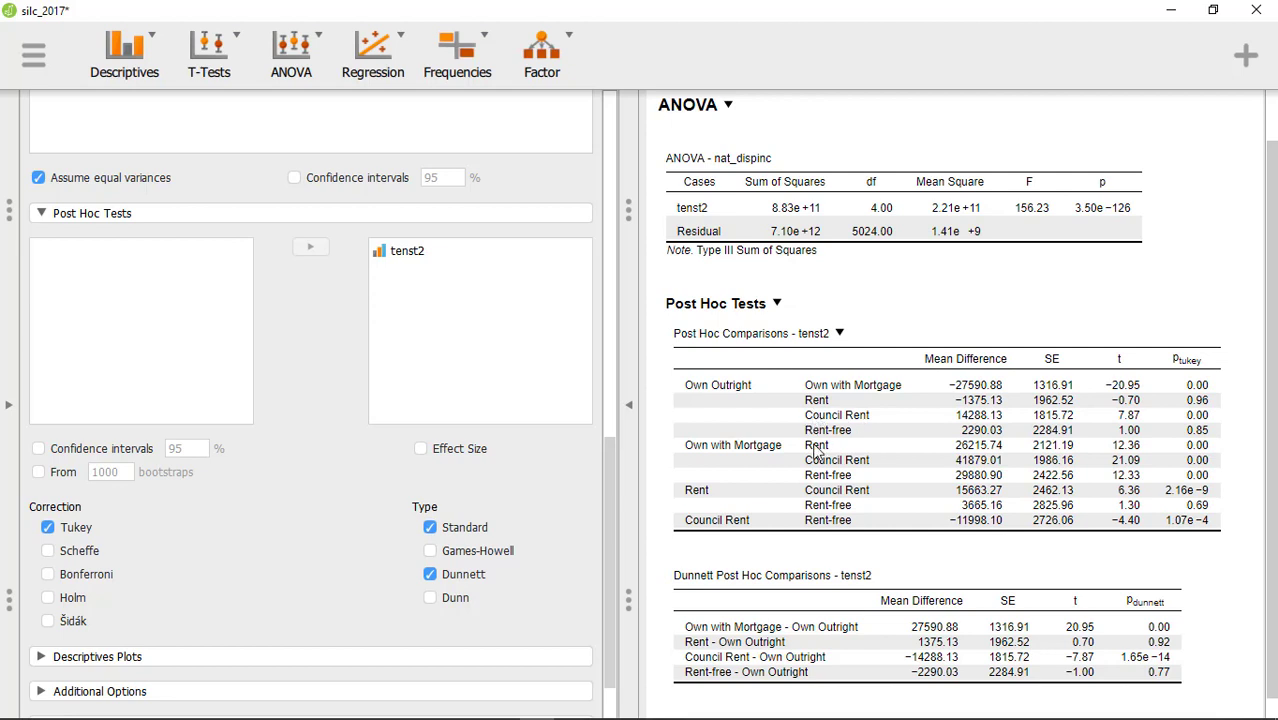
pyautogui.scroll(-1, 790, 432)
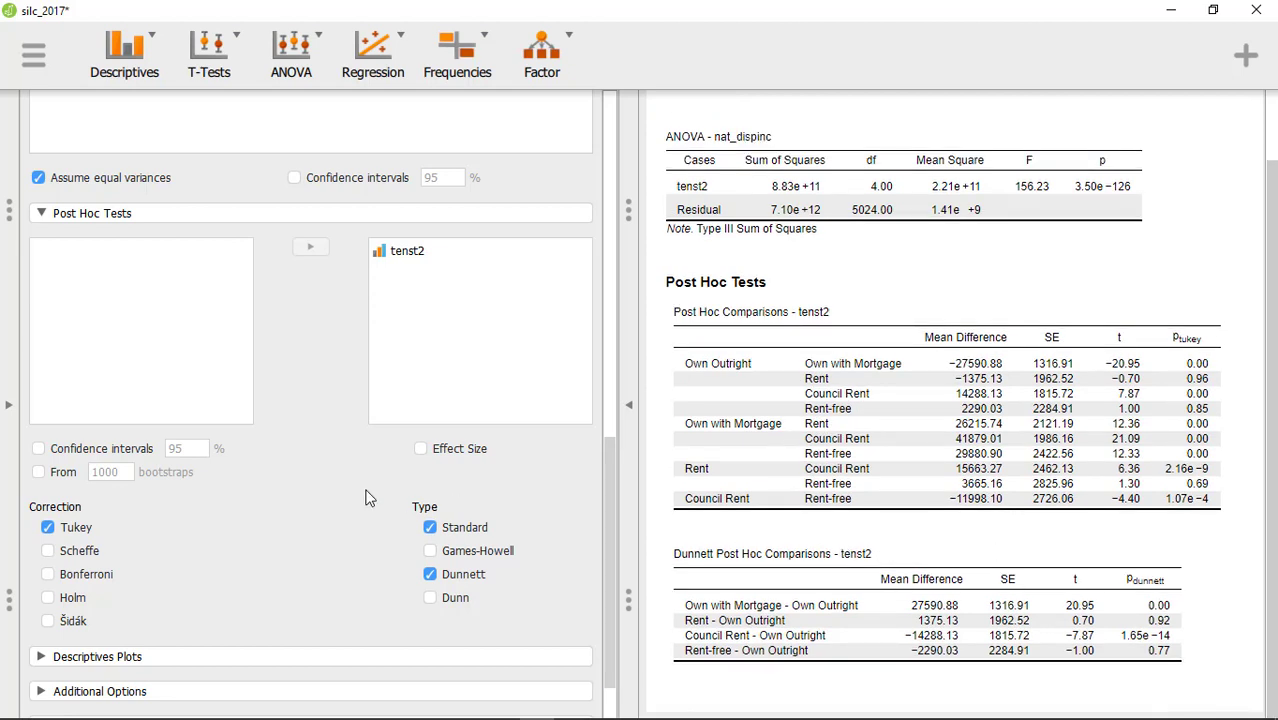
# - Add a descriptives plot to the ANOVA with tenst2 on the horizontal axis
pyautogui.scroll(-1, 296, 488)
pyautogui.click(45, 586)
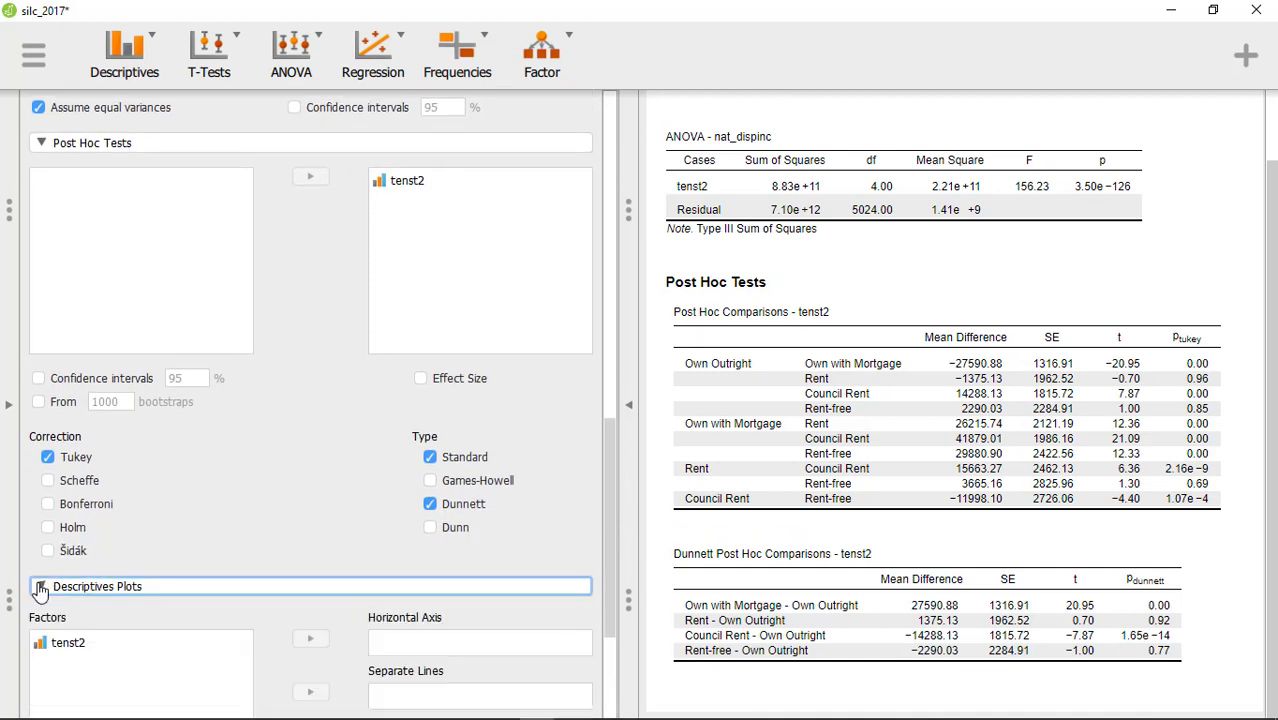
pyautogui.click(82, 389)
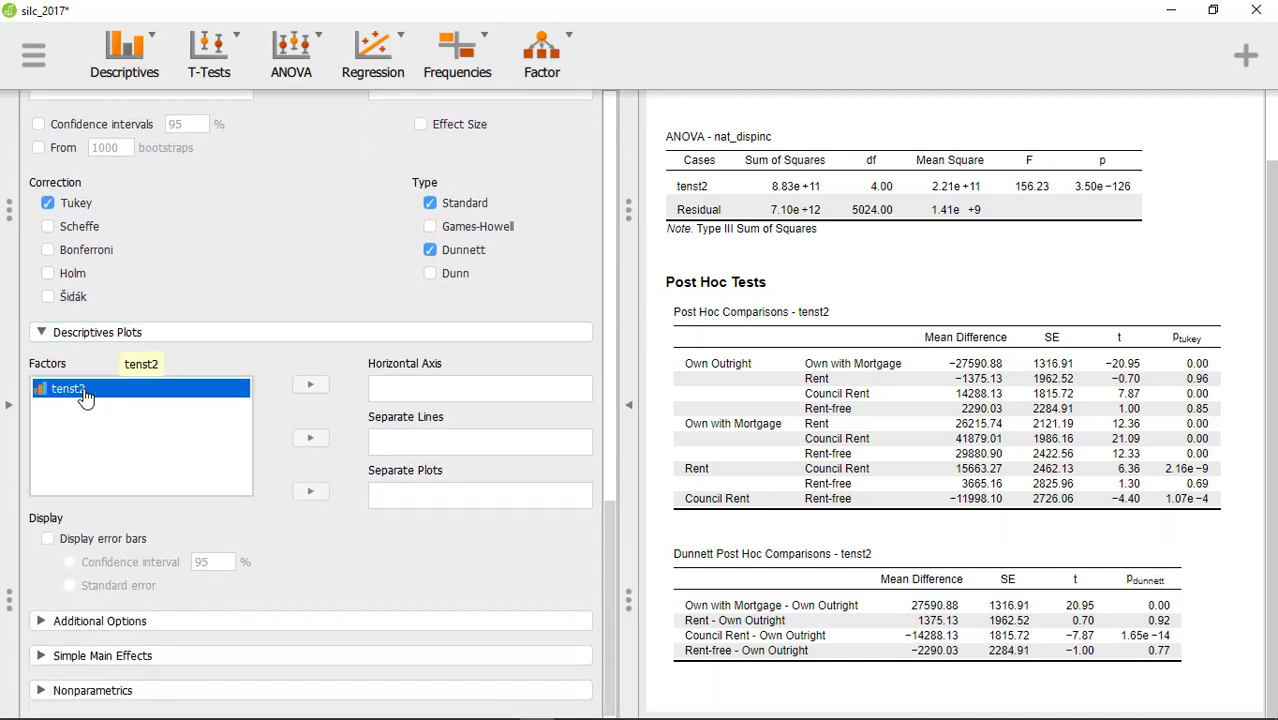
pyautogui.click(313, 389)
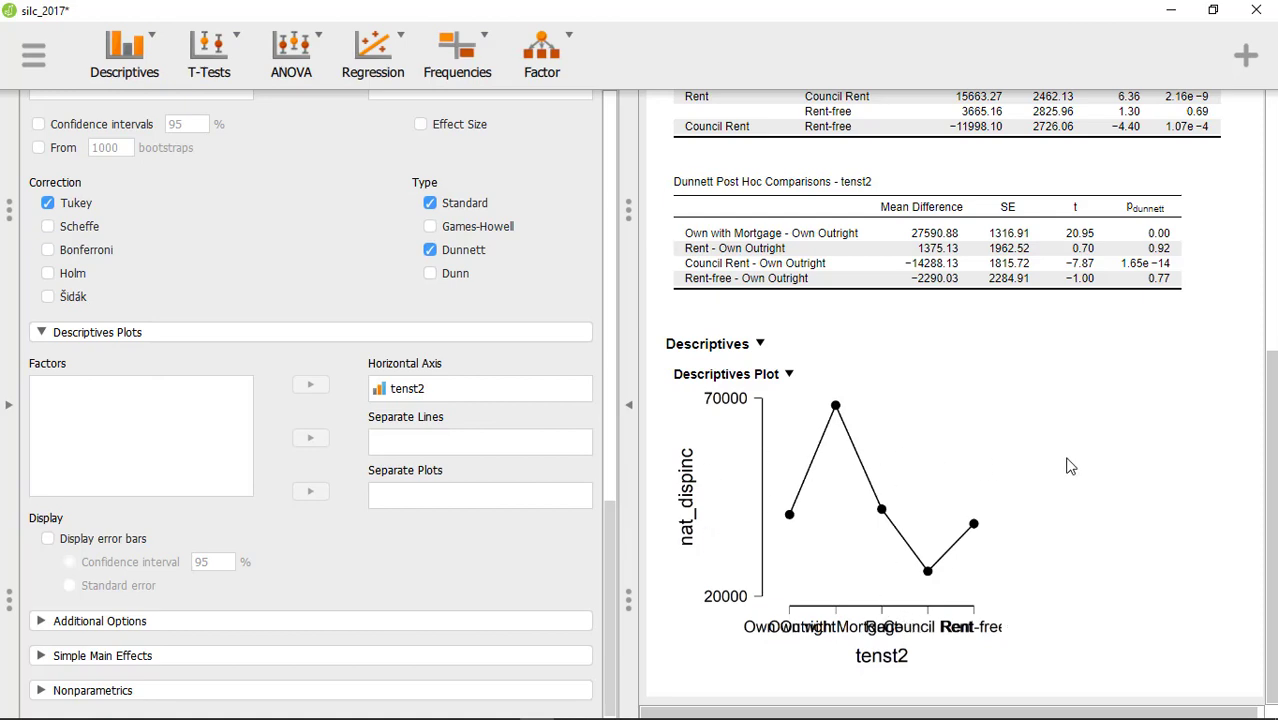
pyautogui.scroll(1, 1068, 465)
pyautogui.scroll(8, 1068, 460)
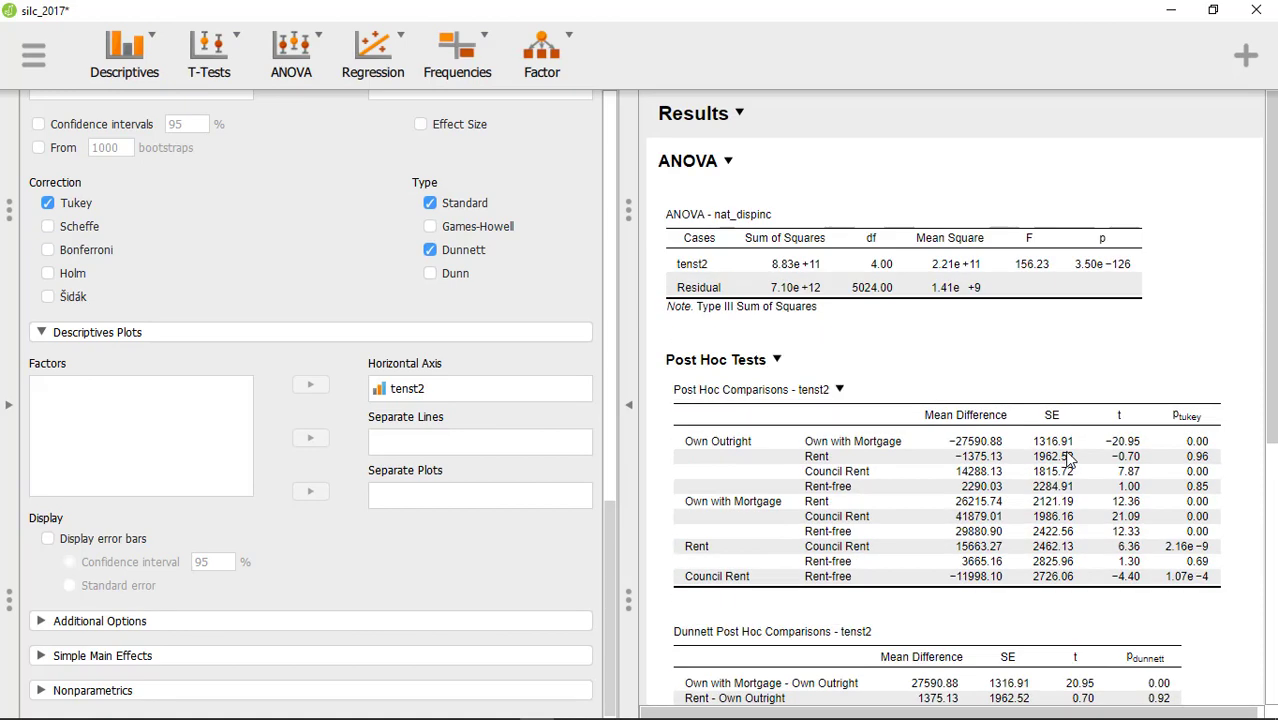
pyautogui.scroll(-4, 1068, 460)
pyautogui.scroll(-3, 855, 492)
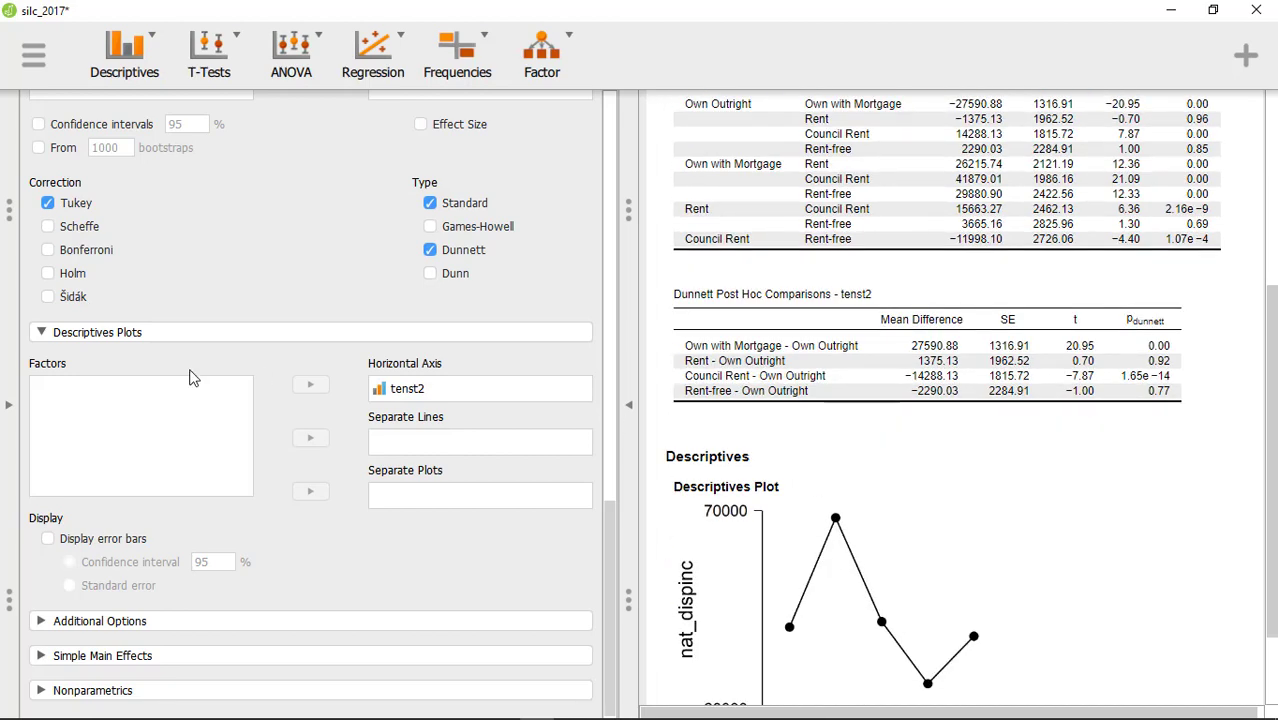
# - Run descriptive statistics on tenst2 with frequency tables for nominal and ordinal variables enabled
pyautogui.click(155, 48)
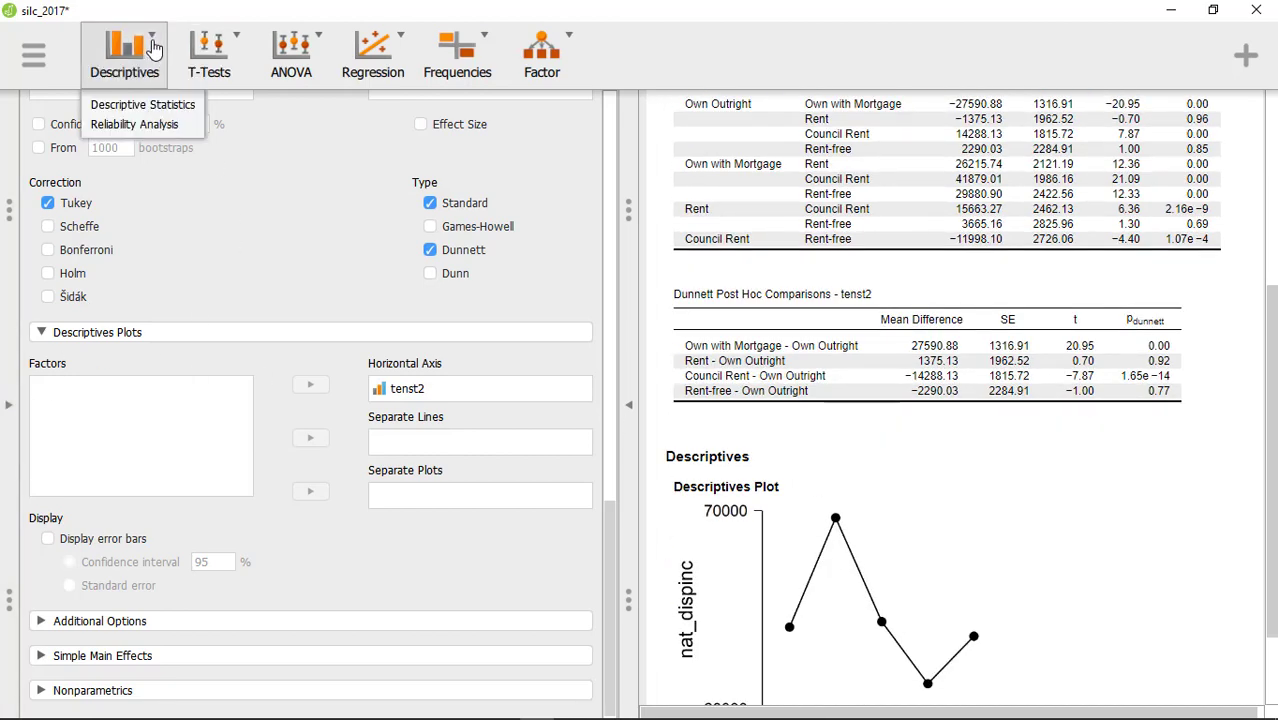
pyautogui.click(132, 106)
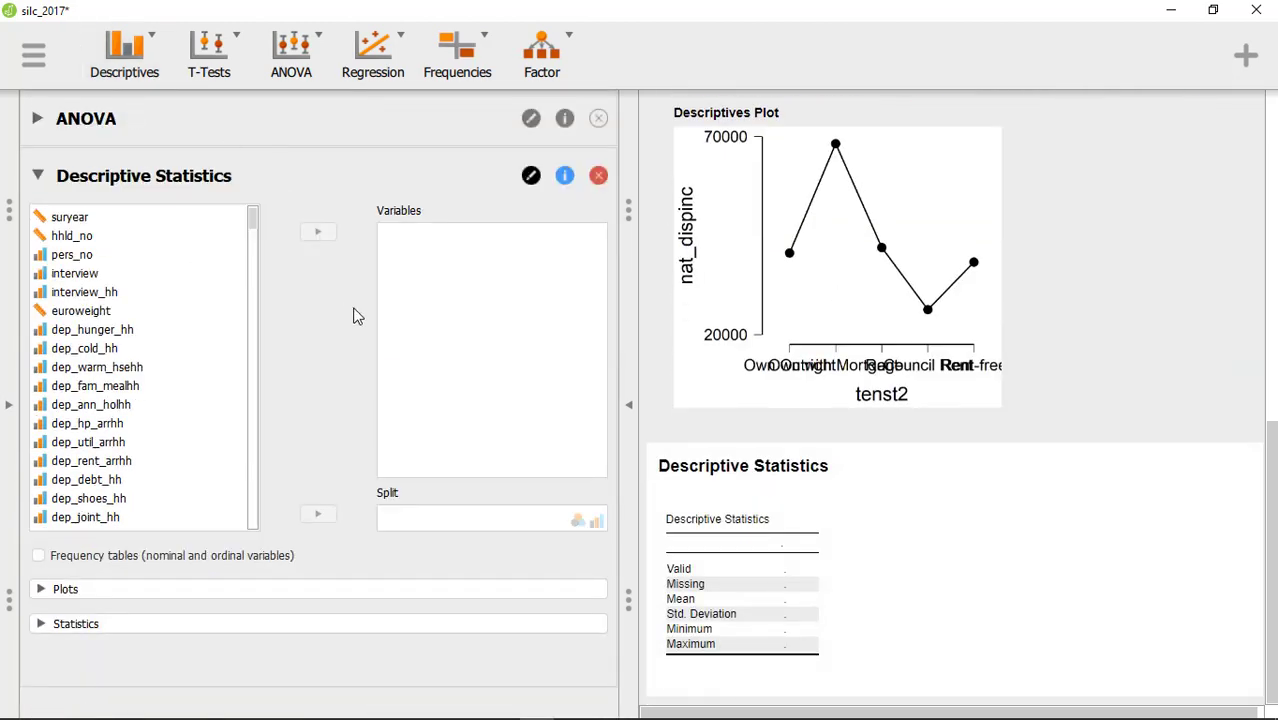
pyautogui.click(39, 556)
pyautogui.scroll(-1, 136, 410)
pyautogui.scroll(-20, 136, 410)
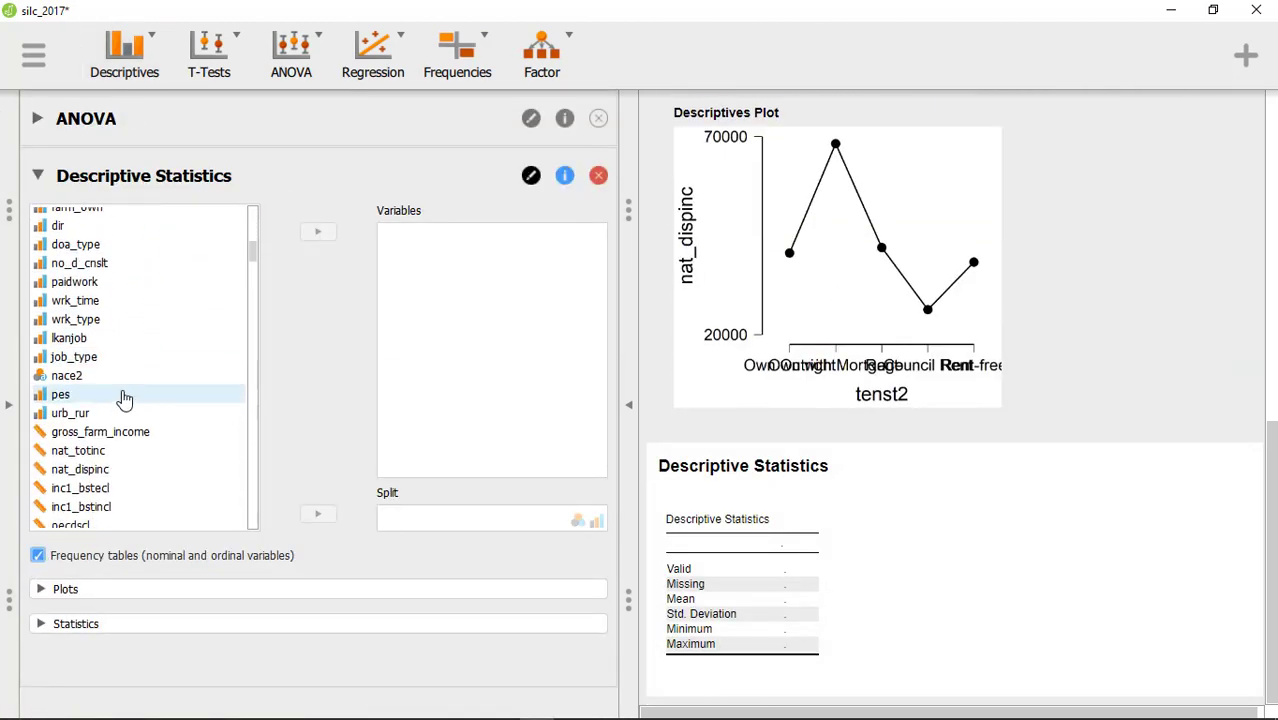
pyautogui.scroll(-20, 104, 393)
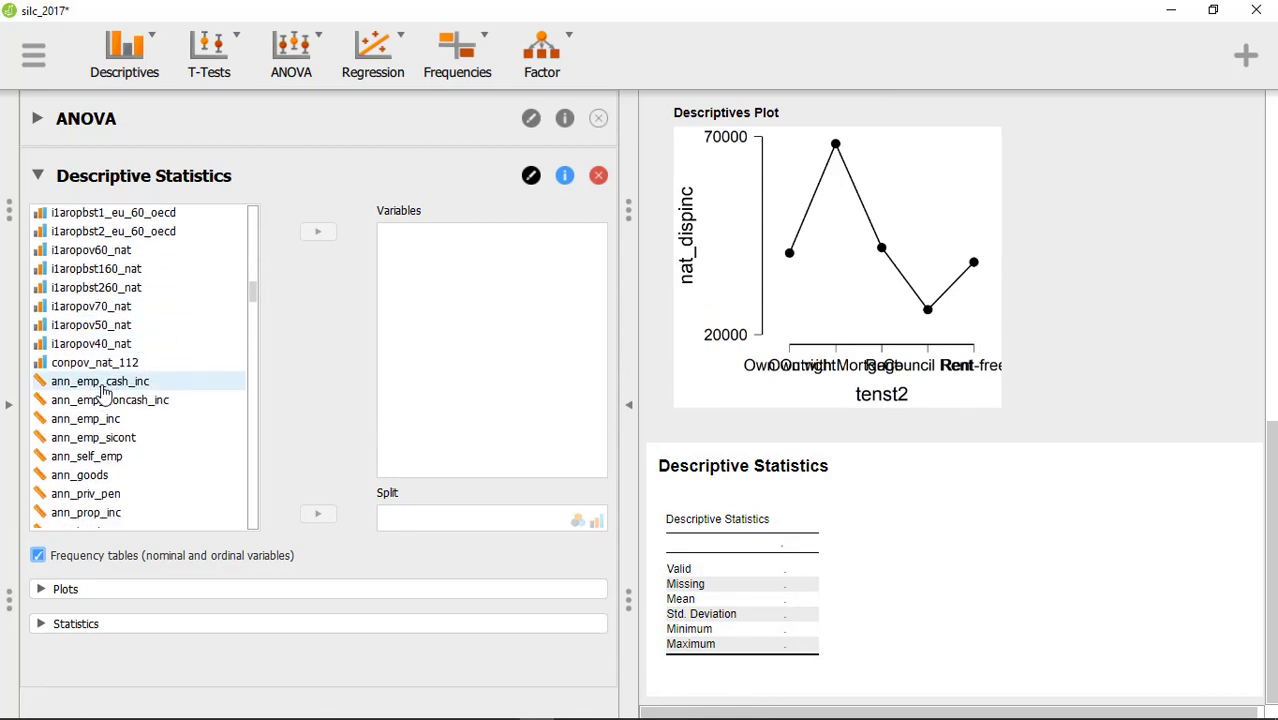
pyautogui.scroll(-7, 104, 393)
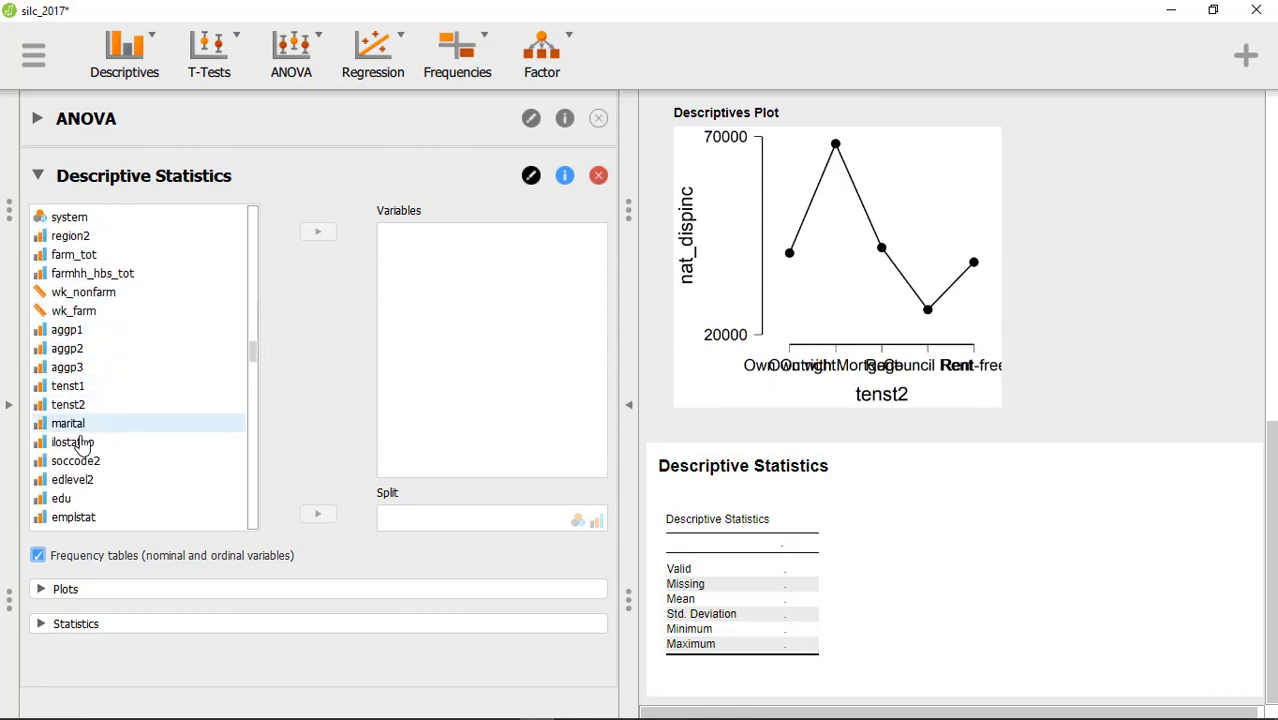
pyautogui.click(86, 405)
pyautogui.click(320, 236)
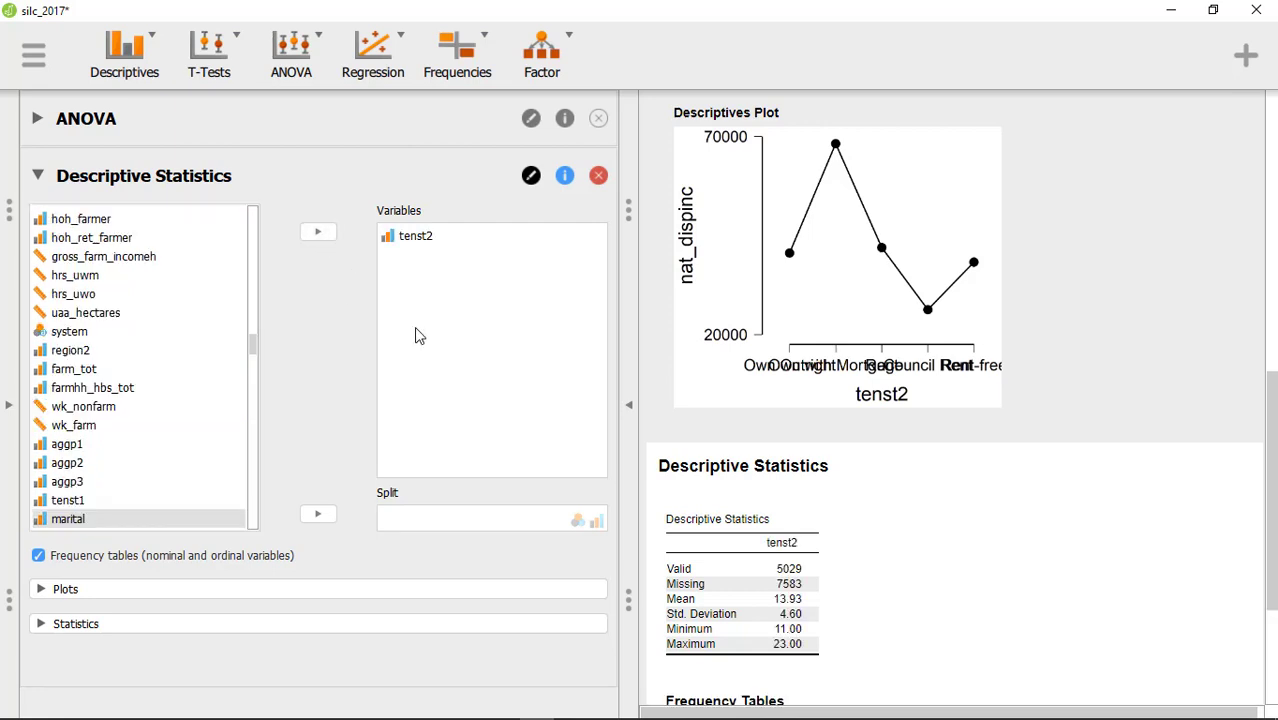
pyautogui.scroll(-3, 790, 500)
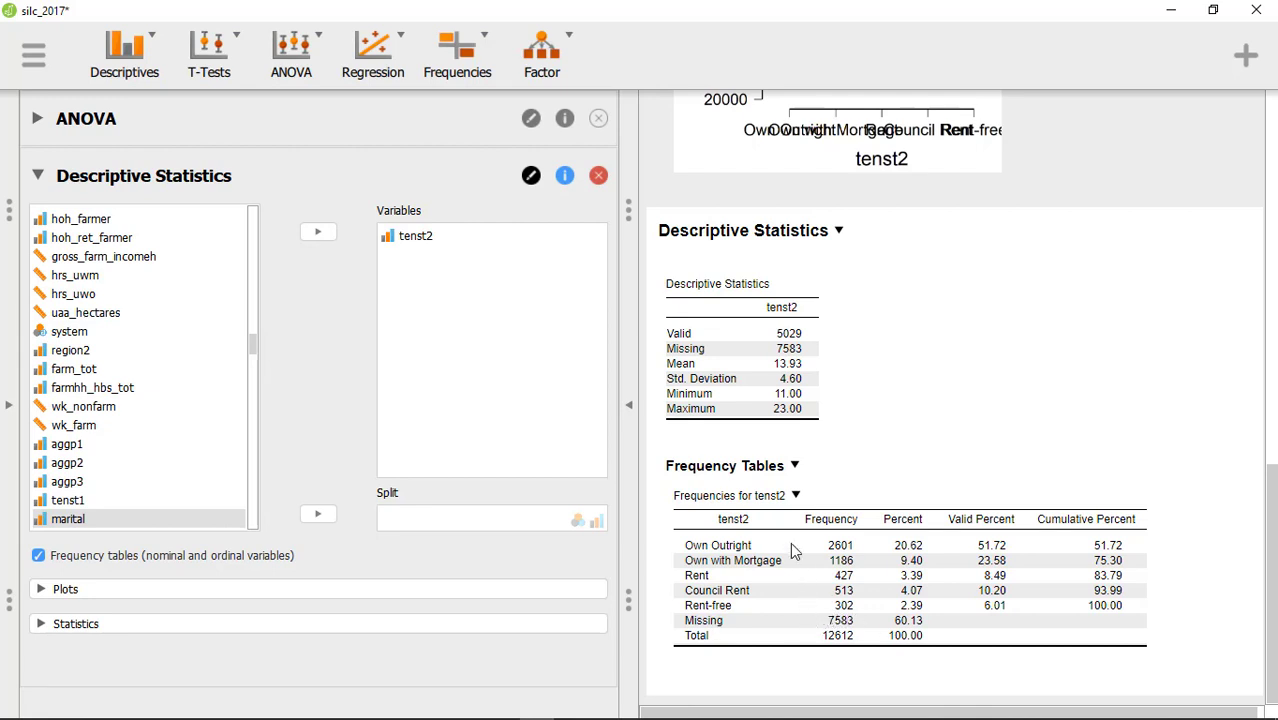
# - Review the ANOVA's post hoc tables and descriptives plot alongside the frequency table for tenst2
pyautogui.click(138, 123)
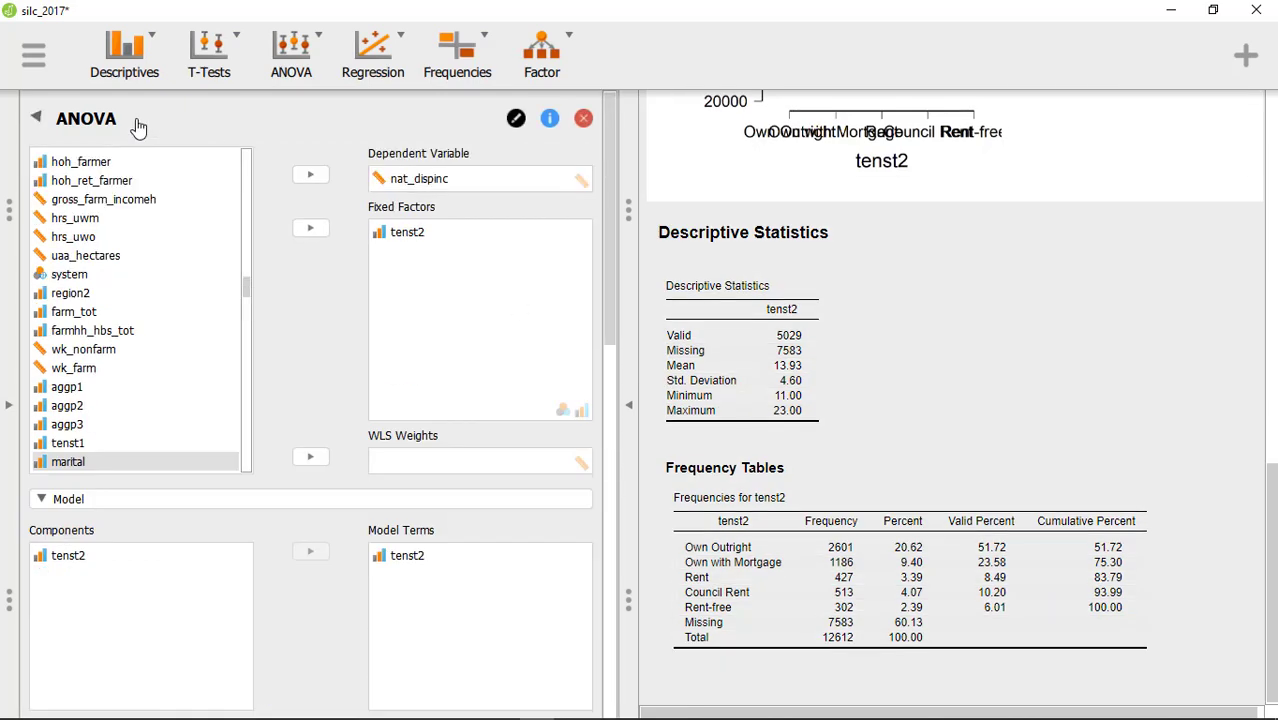
pyautogui.scroll(-5, 730, 410)
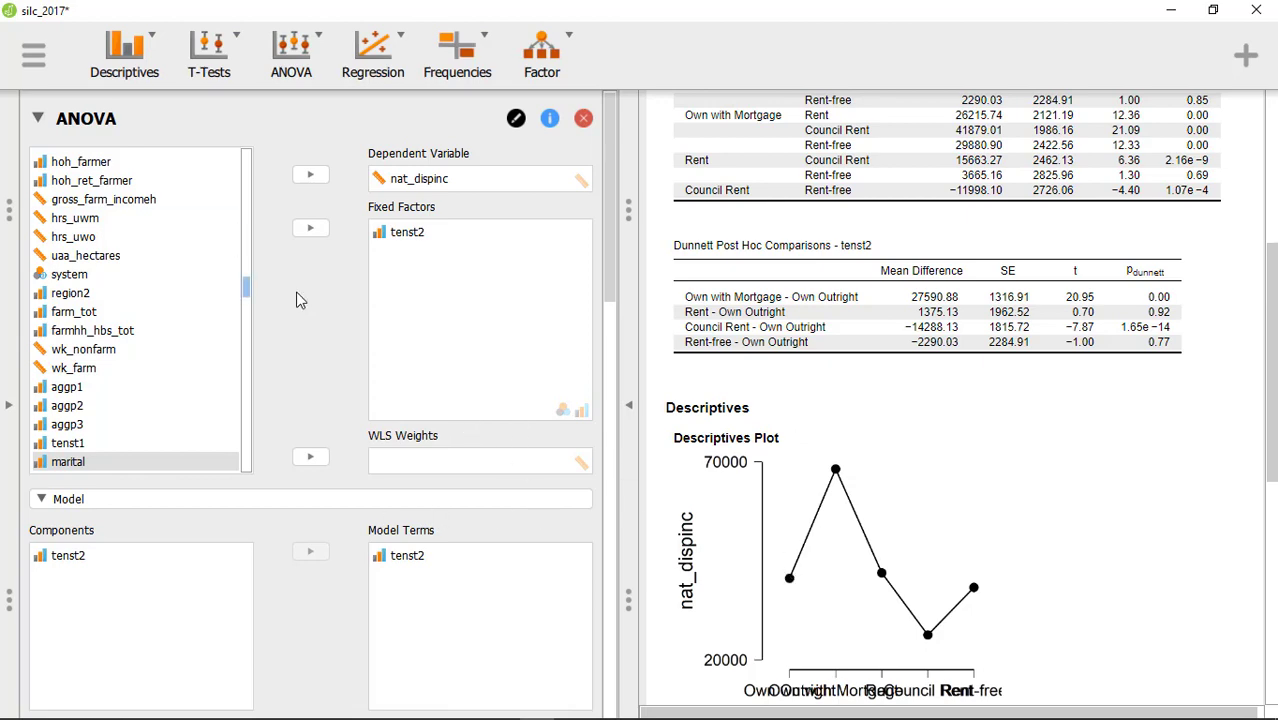
pyautogui.scroll(-10, 362, 431)
pyautogui.scroll(-4, 350, 432)
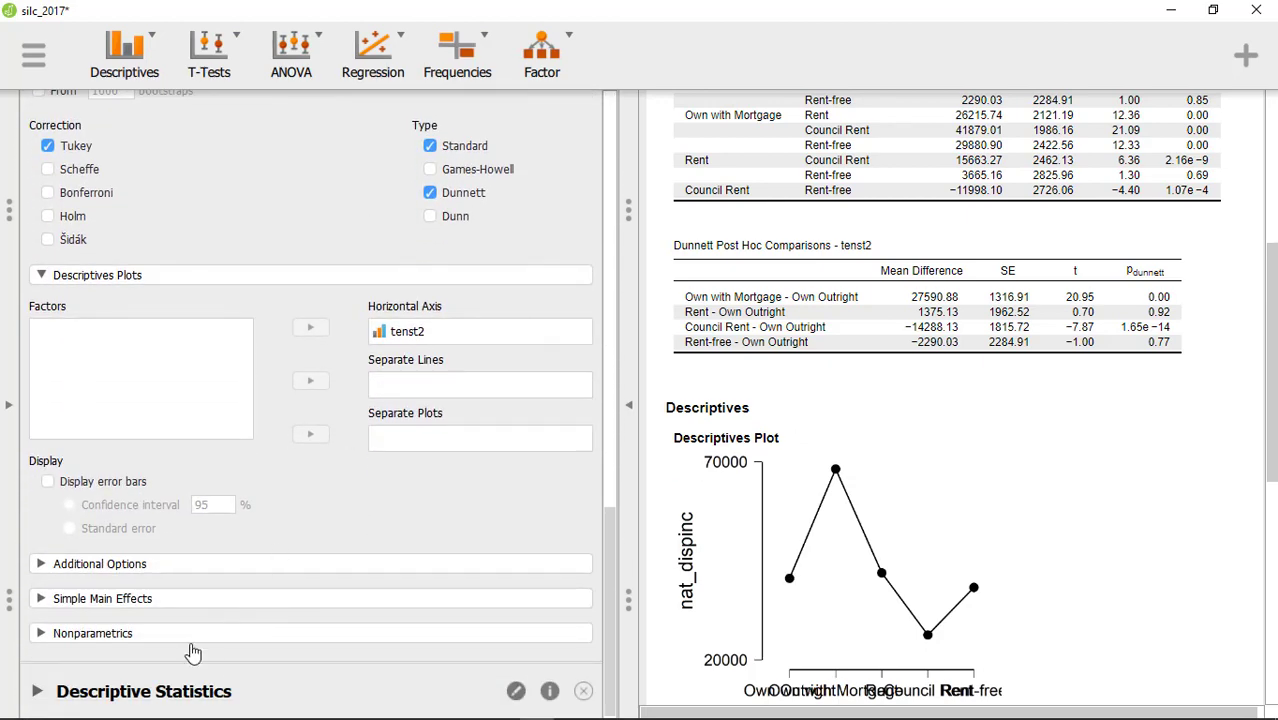
pyautogui.click(150, 694)
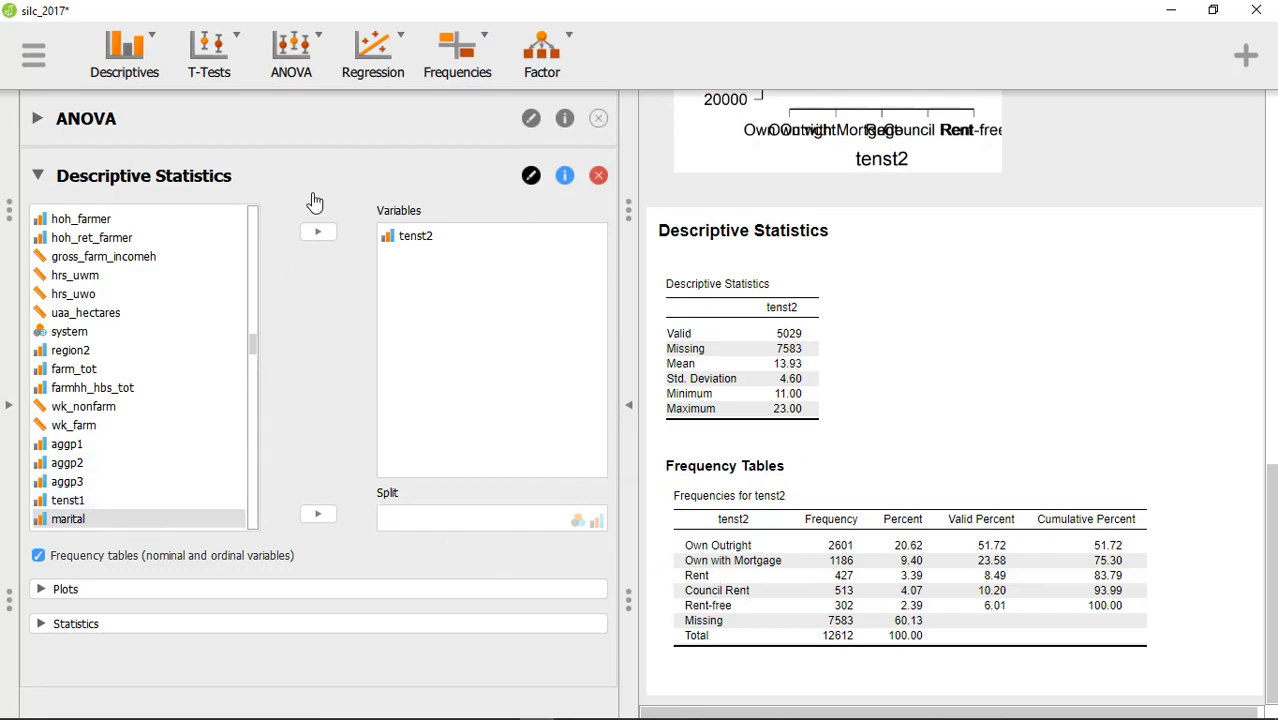
pyautogui.click(86, 120)
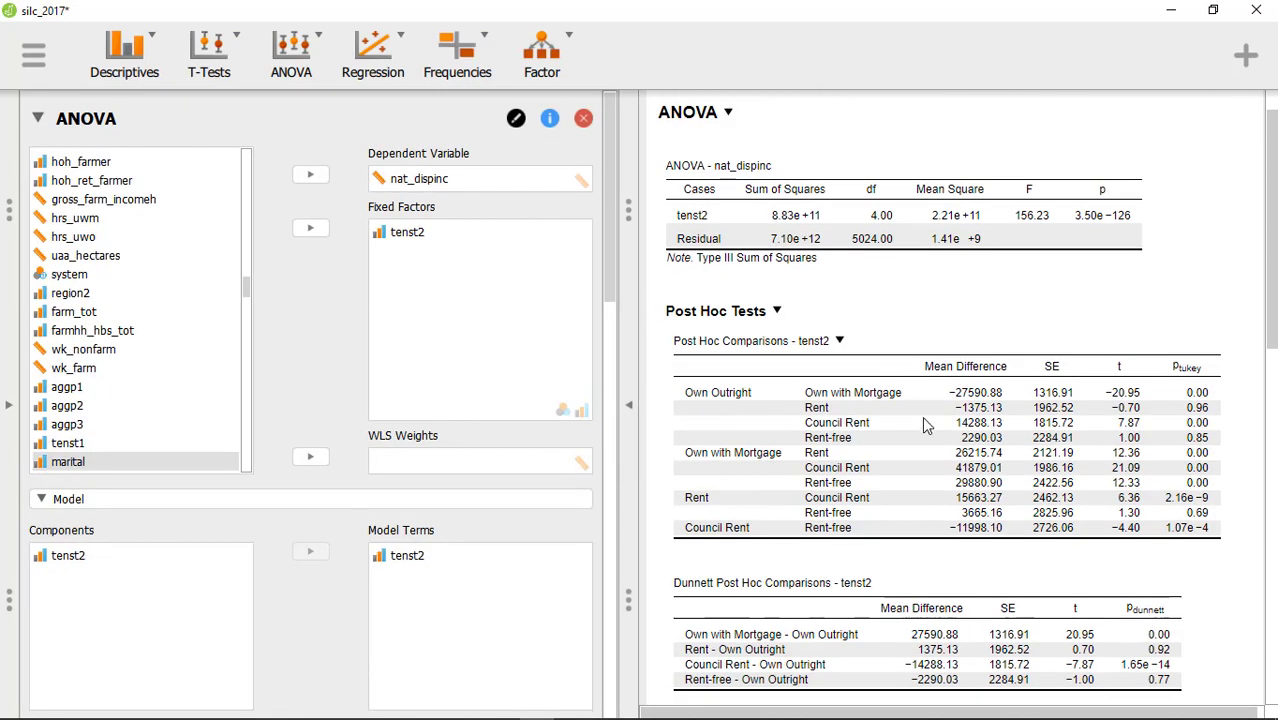
pyautogui.scroll(-5, 922, 416)
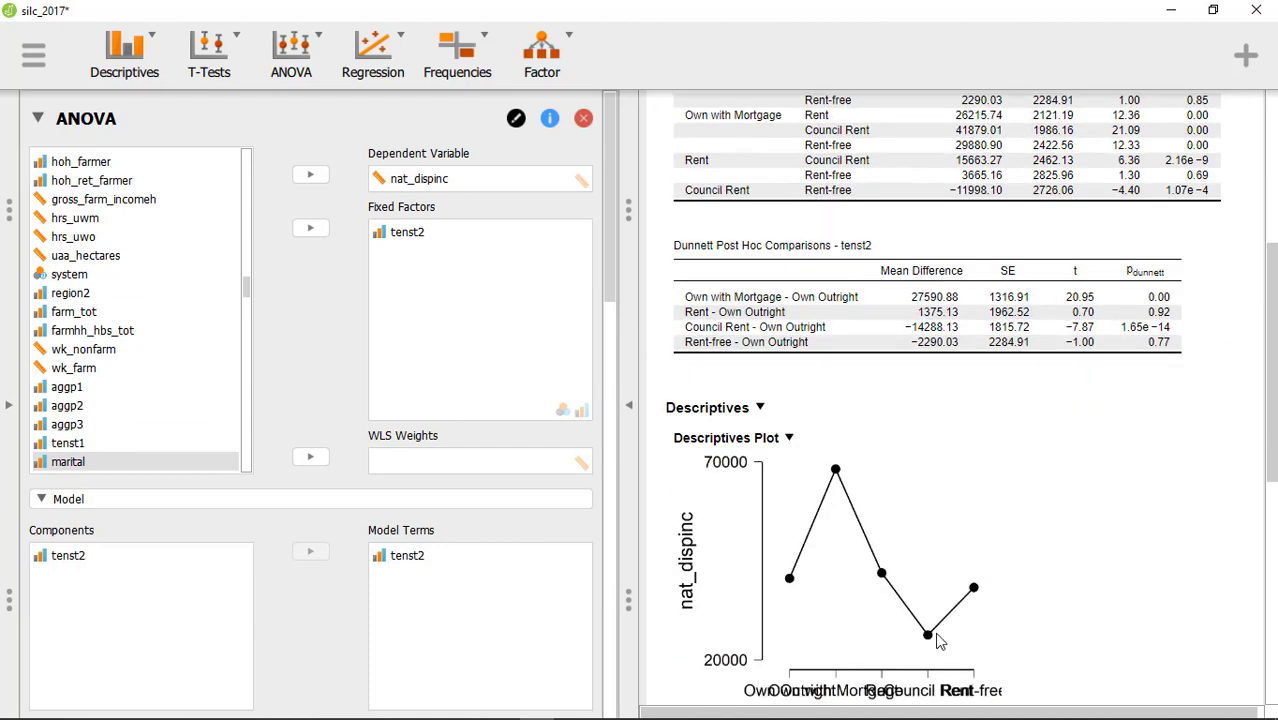